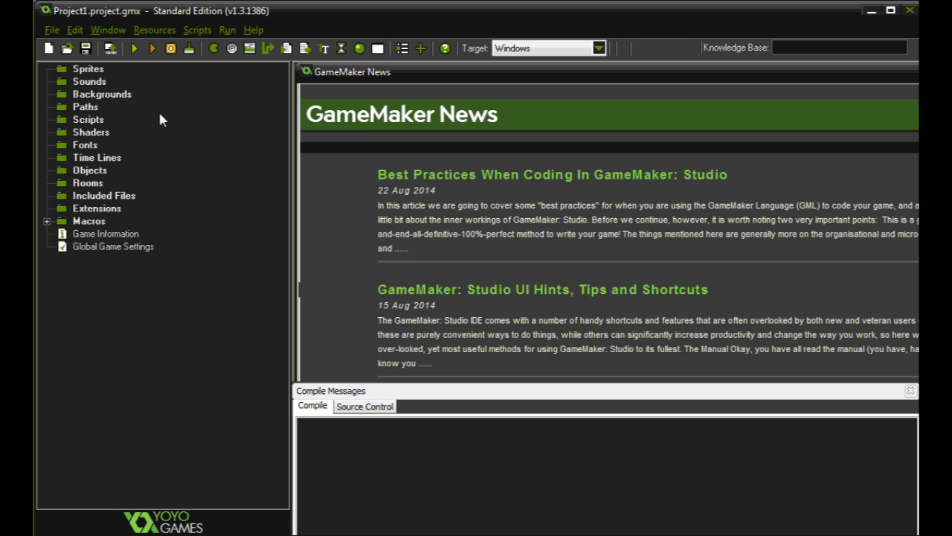
# Step: Create a new sprite in the project and name it spr_wall
pyautogui.click(83, 72)
pyautogui.rightClick(84, 72)
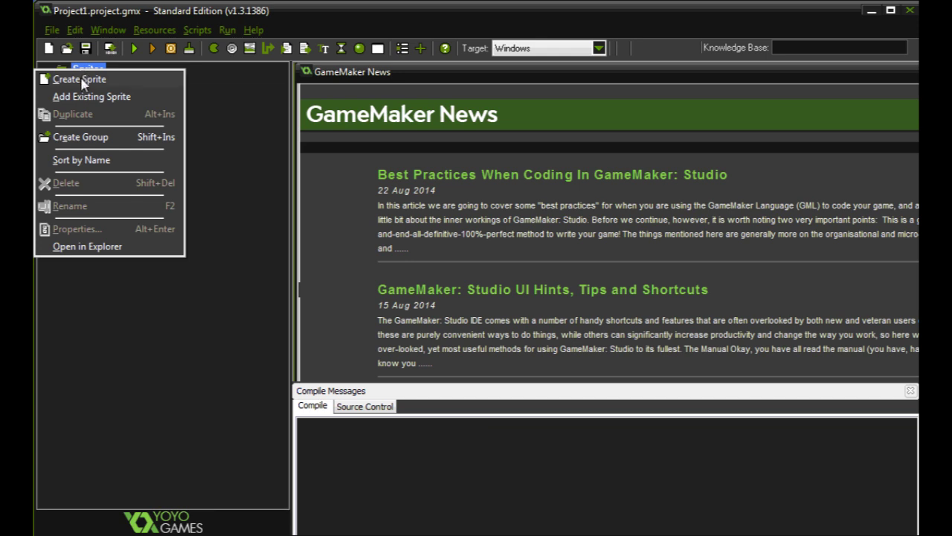
pyautogui.click(82, 80)
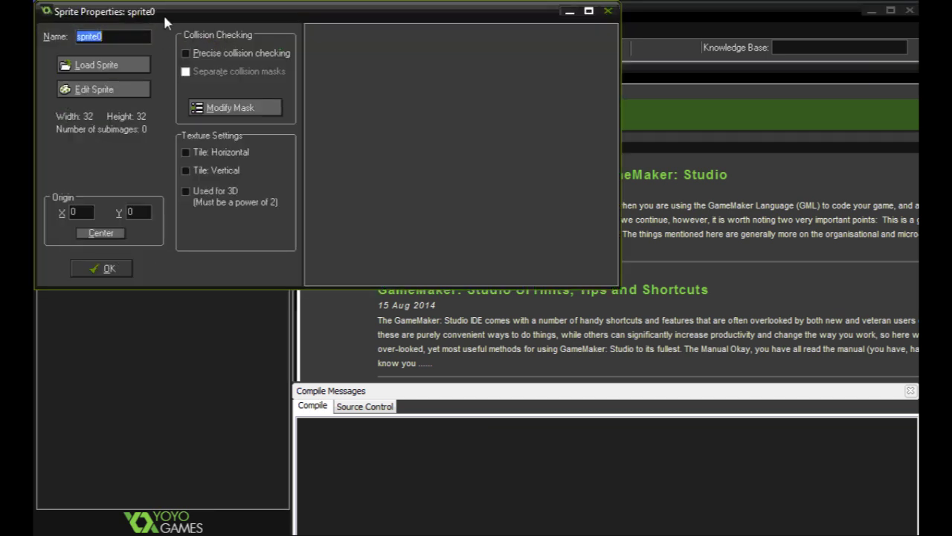
pyautogui.moveTo(163, 12); pyautogui.dragTo(241, 61)
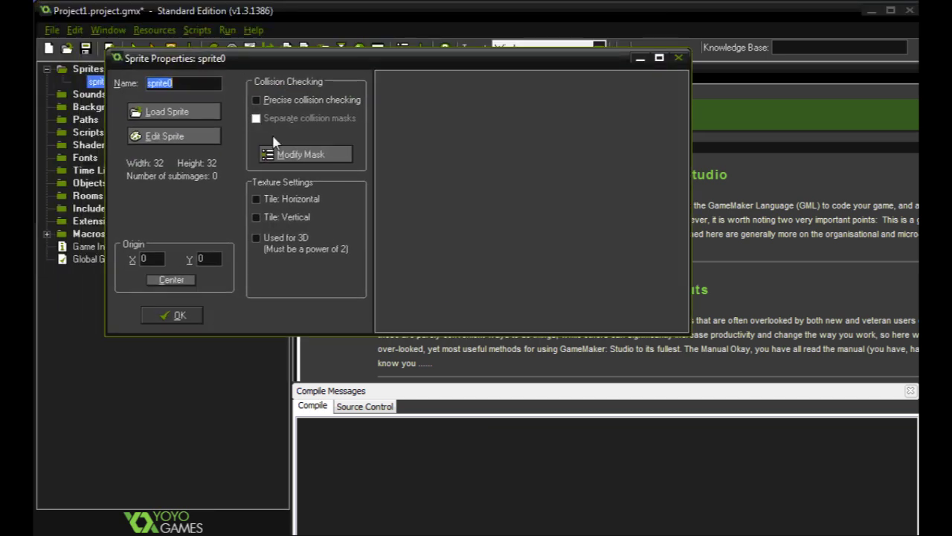
pyautogui.write('spr_')
pyautogui.write('wall')
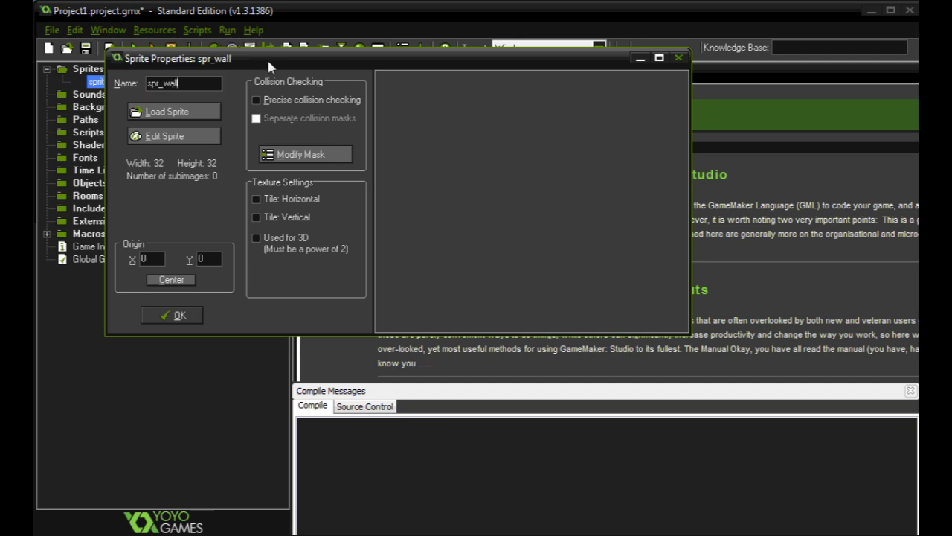
# Step: Open spr_wall for editing and add a new blank image 32 pixels wide and 32 pixels high
pyautogui.click(176, 141)
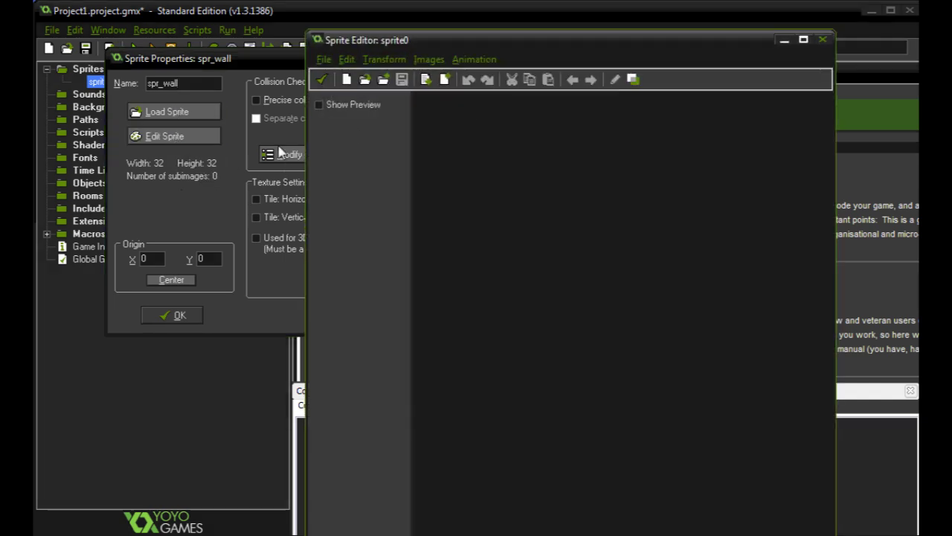
pyautogui.moveTo(394, 40)
pyautogui.mouseDown()
pyautogui.moveTo(416, 69)
pyautogui.moveTo(400, 55)
pyautogui.mouseUp()
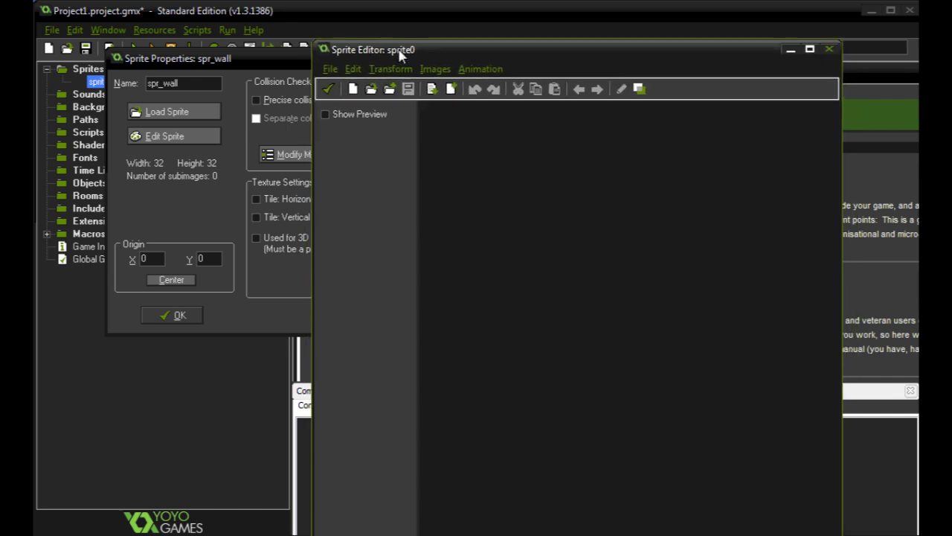
pyautogui.click(353, 90)
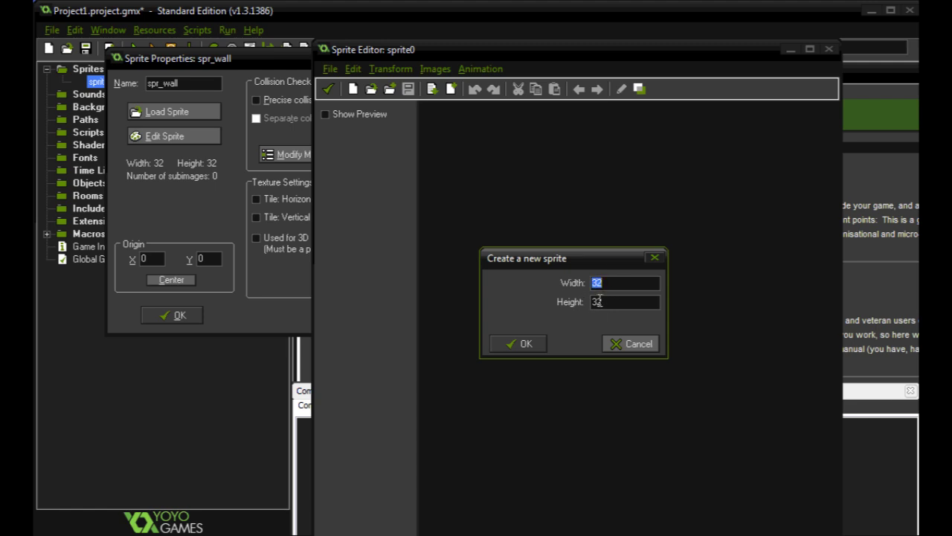
pyautogui.click(526, 345)
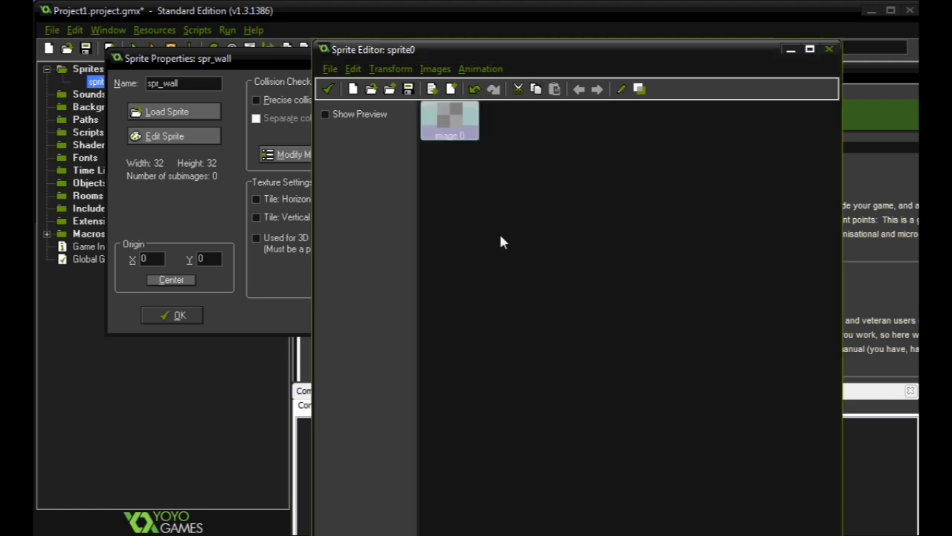
# Step: Draw a white rectangle with a black outline over spr_wall's whole canvas, and save the image and sprite
pyautogui.doubleClick(449, 131)
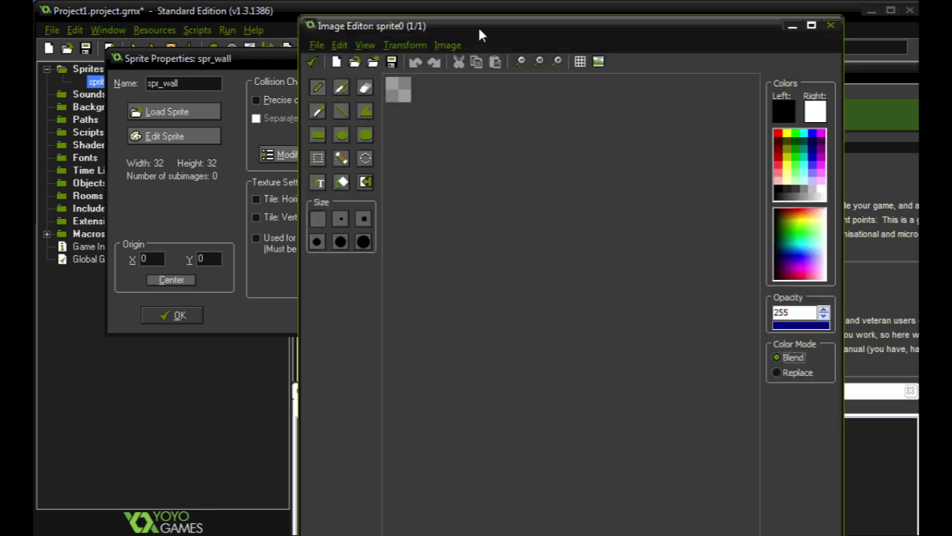
pyautogui.moveTo(480, 30); pyautogui.dragTo(513, 83)
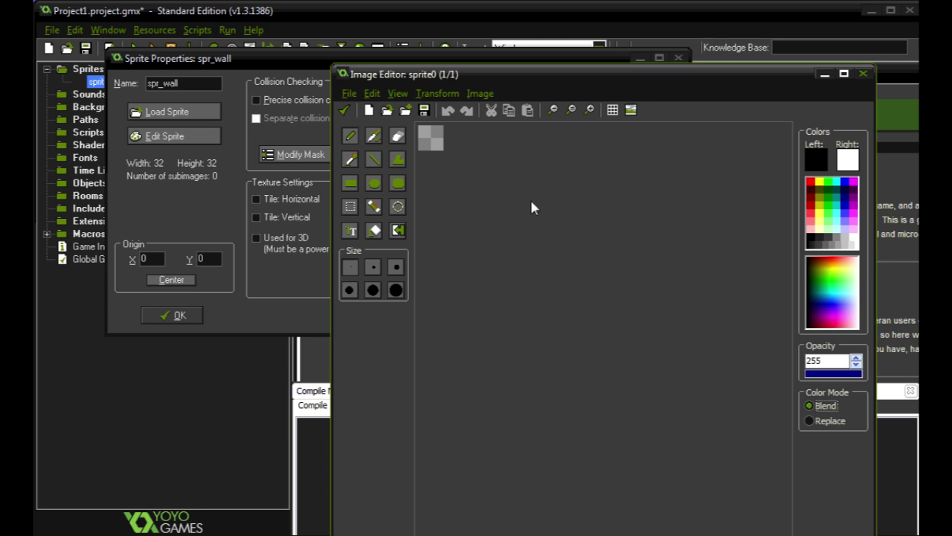
pyautogui.click(398, 136)
pyautogui.scroll(5, 481, 185)
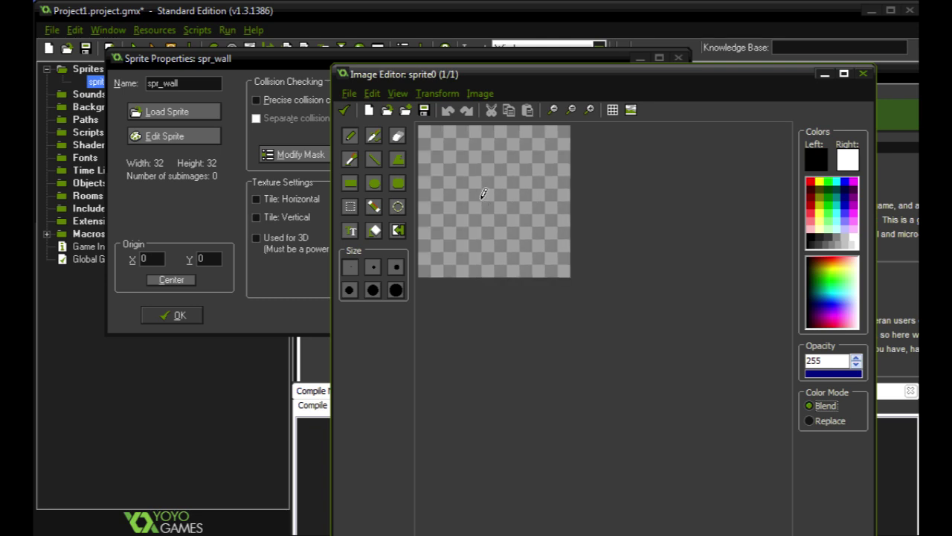
pyautogui.scroll(1, 483, 194)
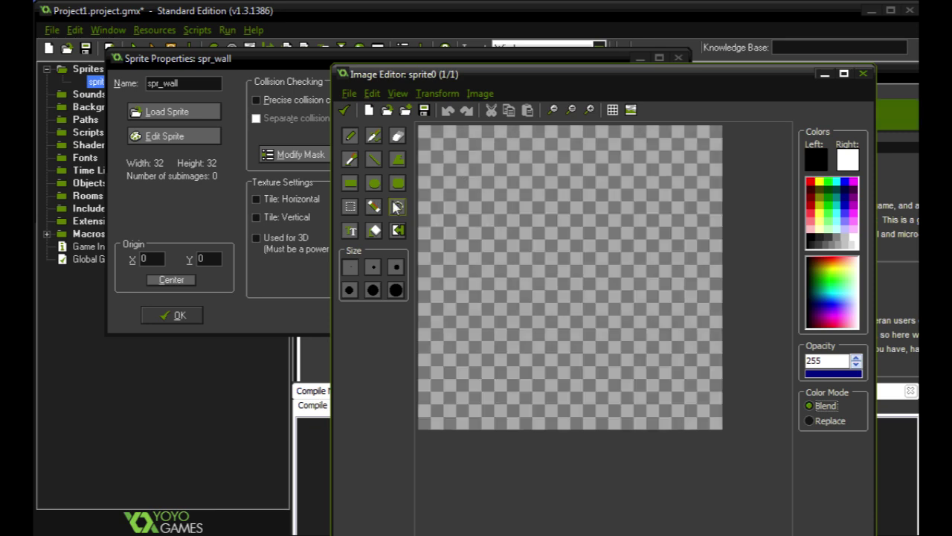
pyautogui.click(351, 186)
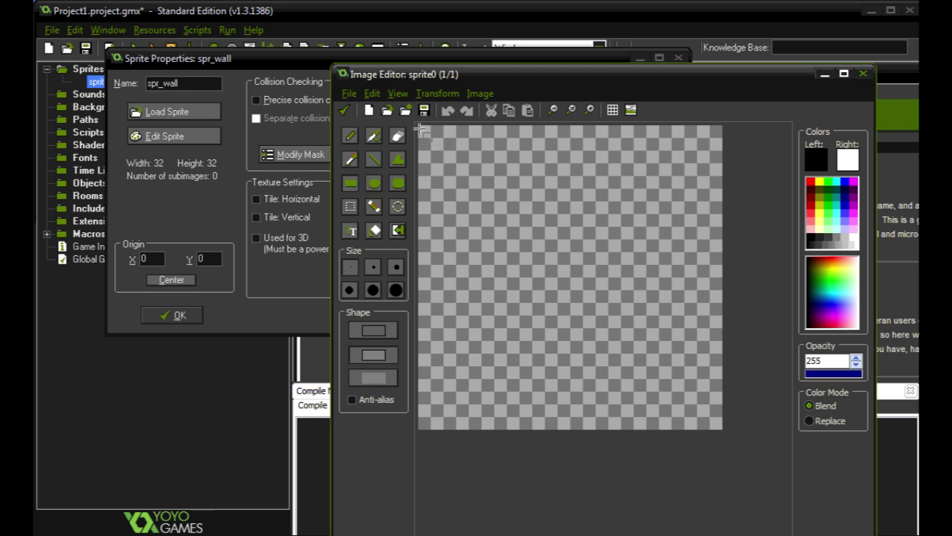
pyautogui.moveTo(418, 126); pyautogui.dragTo(714, 424)
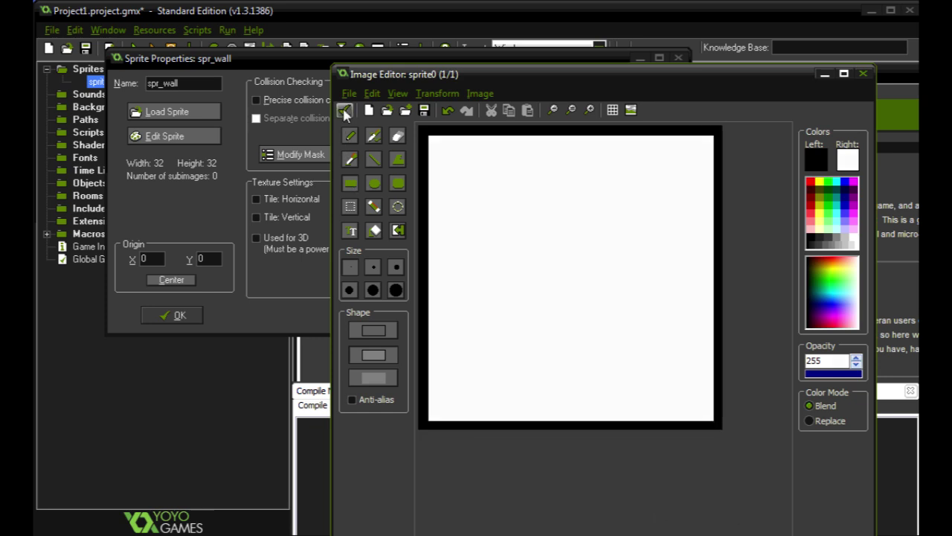
pyautogui.click(344, 111)
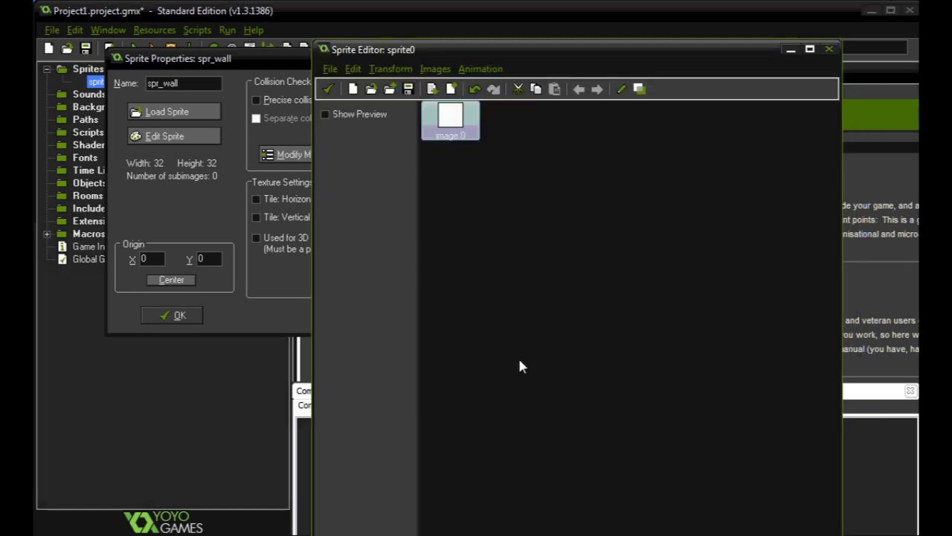
pyautogui.click(328, 89)
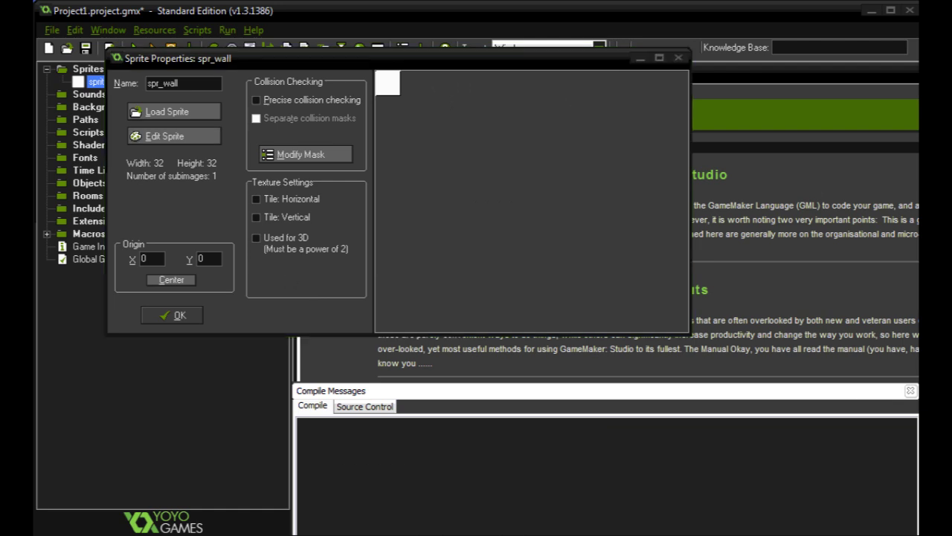
pyautogui.click(179, 314)
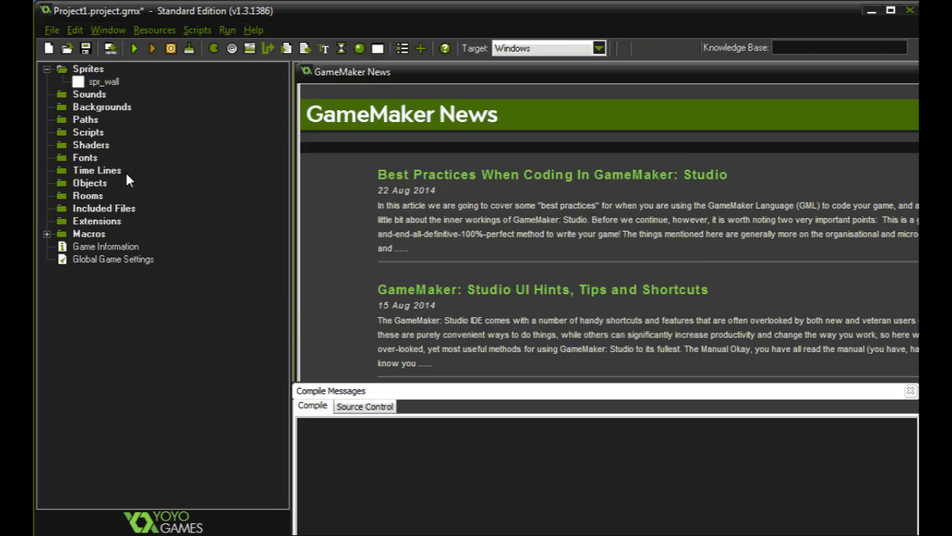
# Step: Create a second sprite, name it spr_wall2 and confirm its properties
pyautogui.rightClick(85, 71)
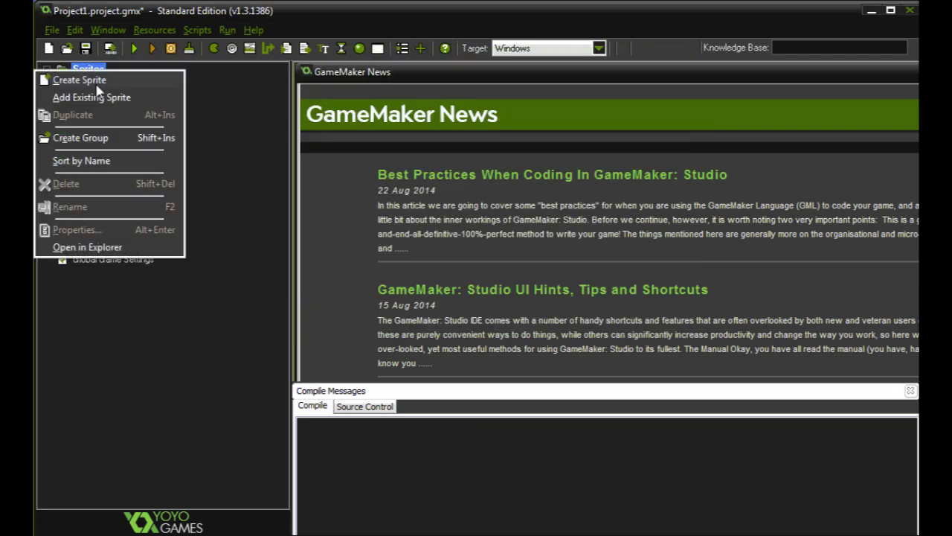
pyautogui.click(90, 80)
pyautogui.click(175, 110)
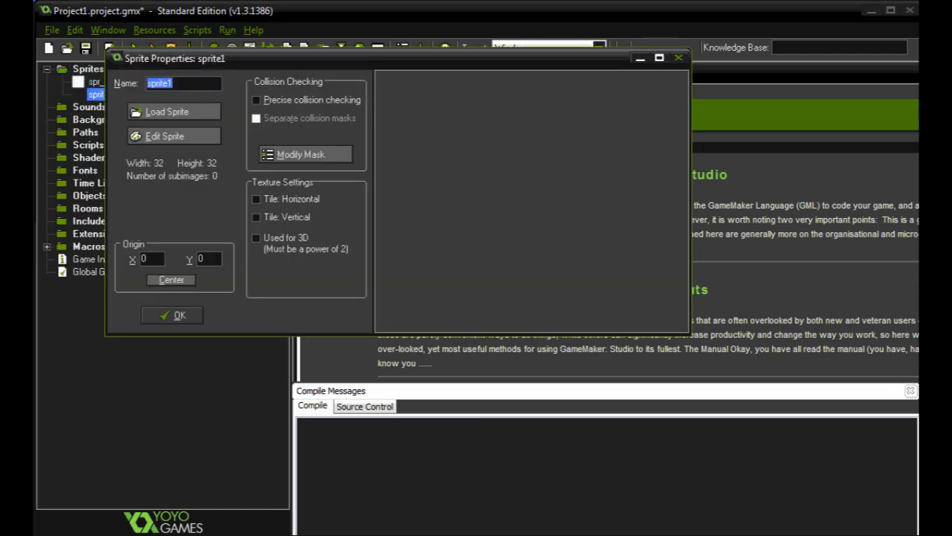
pyautogui.write('spr_wall')
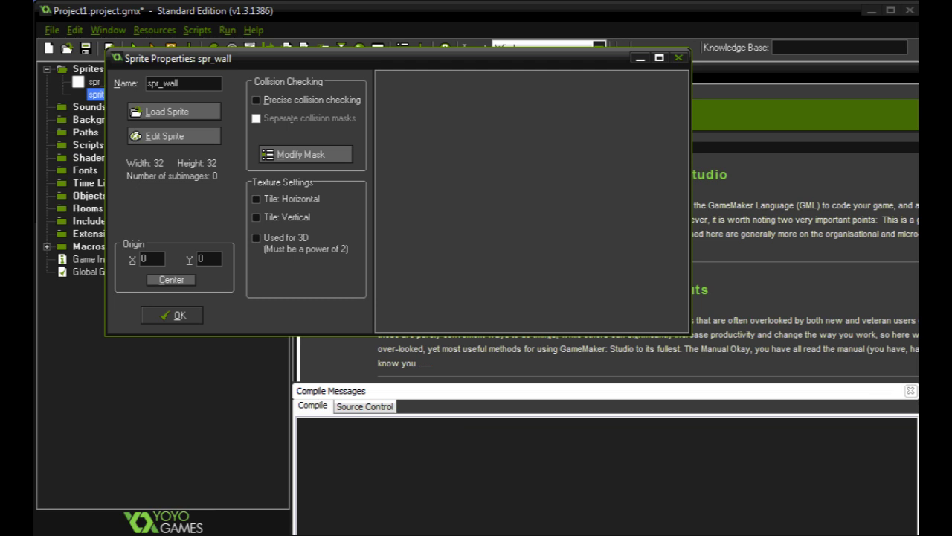
pyautogui.write('2')
pyautogui.click(168, 316)
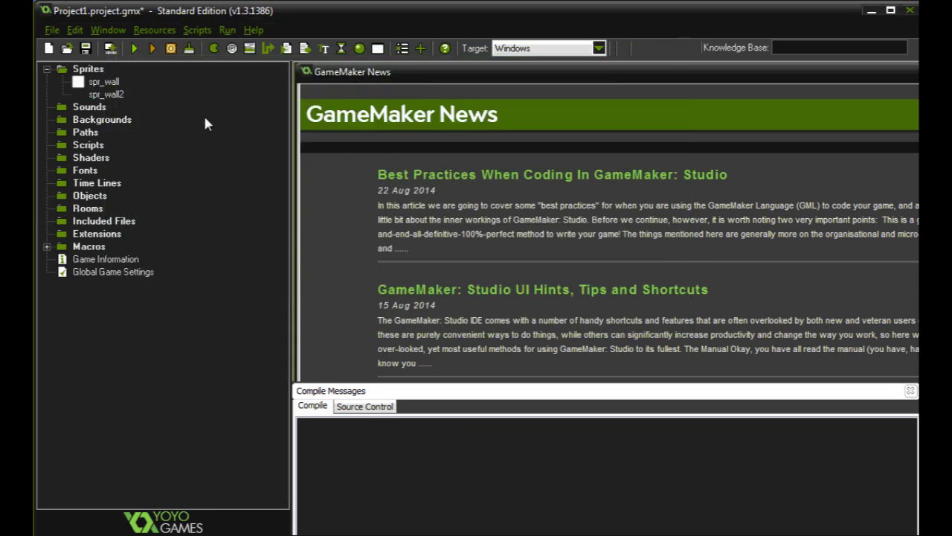
# Step: Reopen spr_wall2 for editing and add a new blank 32 by 32 pixel image
pyautogui.doubleClick(108, 95)
pyautogui.click(174, 137)
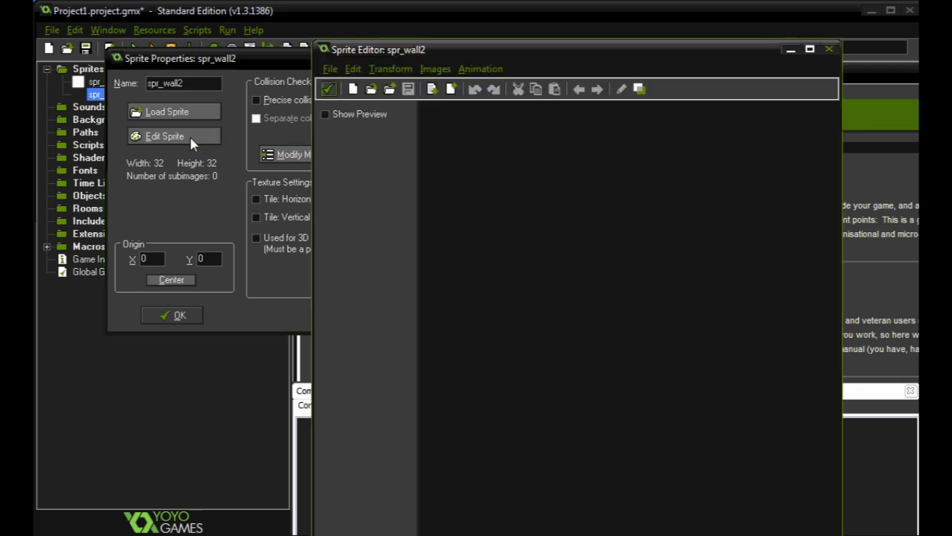
pyautogui.click(354, 90)
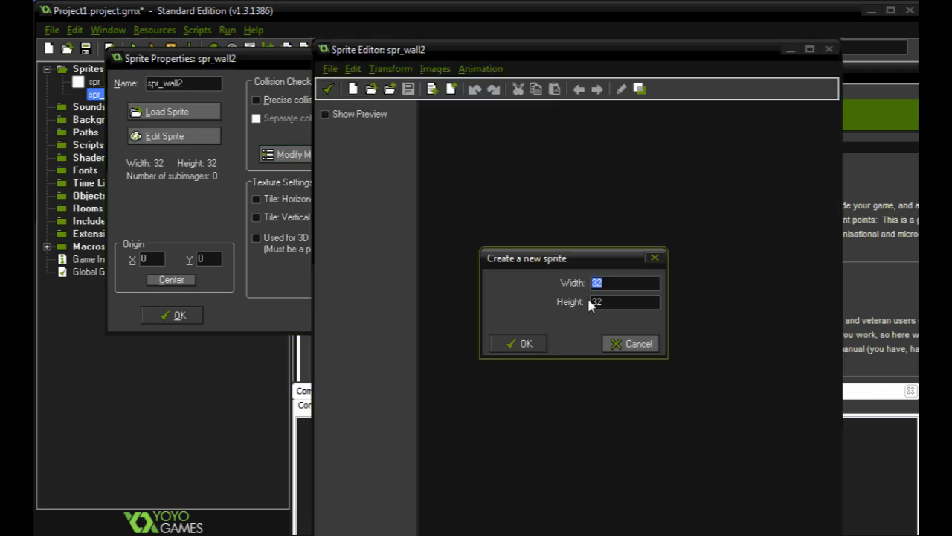
pyautogui.click(521, 342)
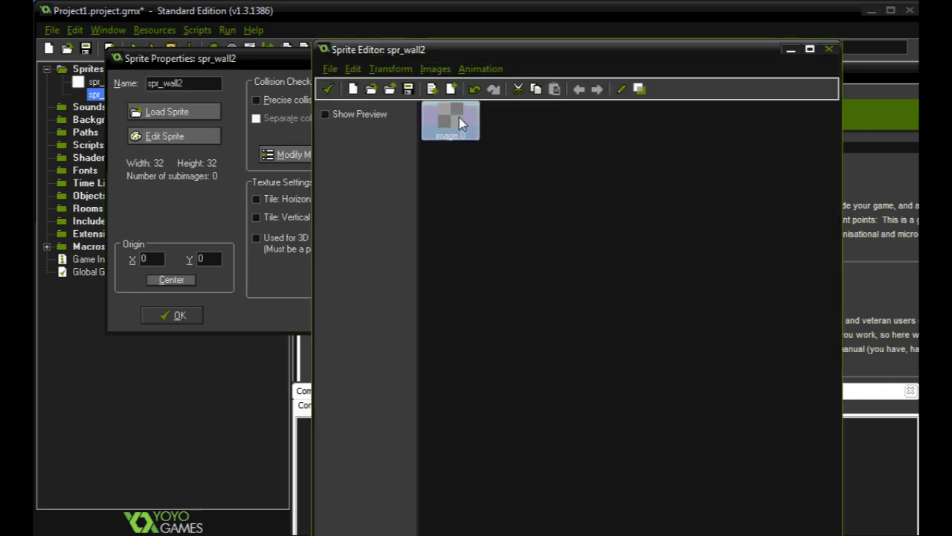
# Step: Cover spr_wall2's blank image with a black-outlined white rectangle and accept the drawing
pyautogui.doubleClick(466, 123)
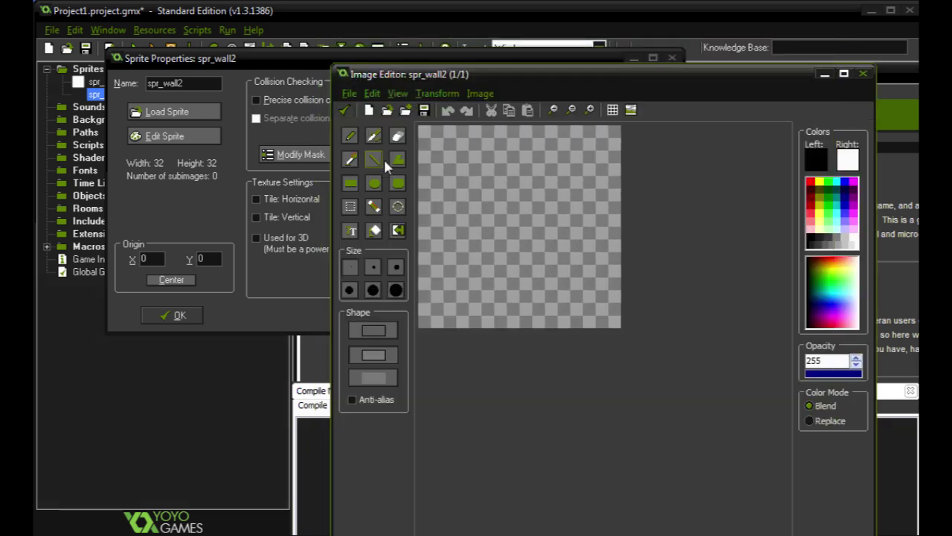
pyautogui.moveTo(421, 131); pyautogui.dragTo(618, 326)
pyautogui.click(343, 110)
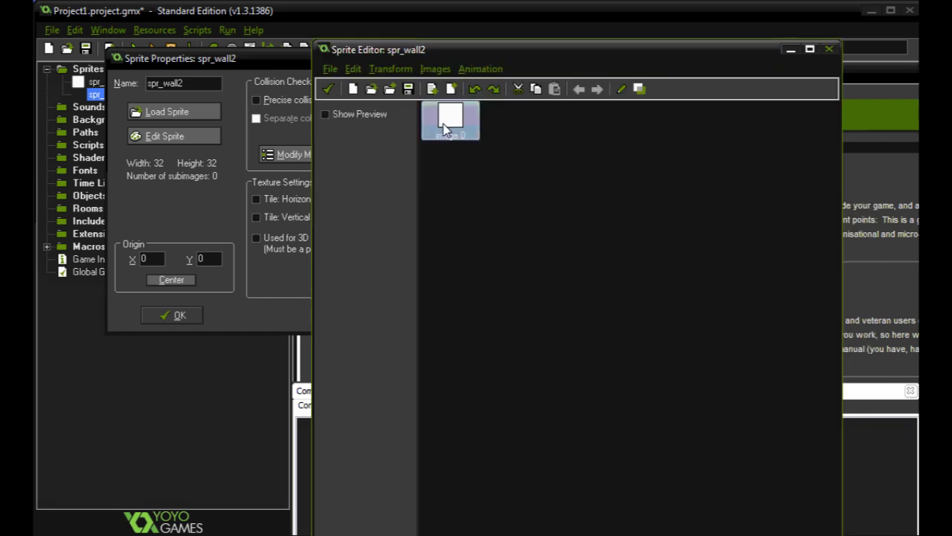
# Step: Duplicate spr_wall2's white square image as a second frame by copying and pasting it
pyautogui.click(352, 68)
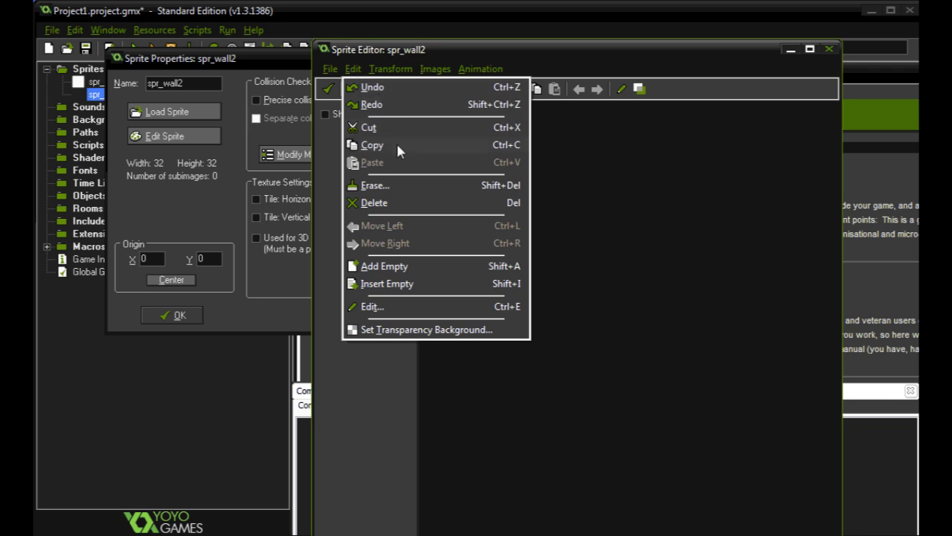
pyautogui.click(398, 145)
pyautogui.click(353, 68)
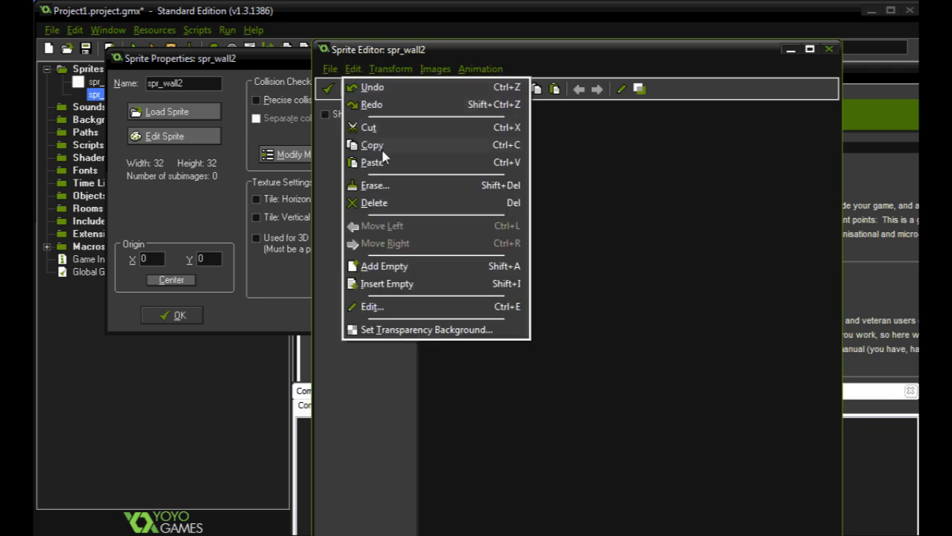
pyautogui.click(372, 162)
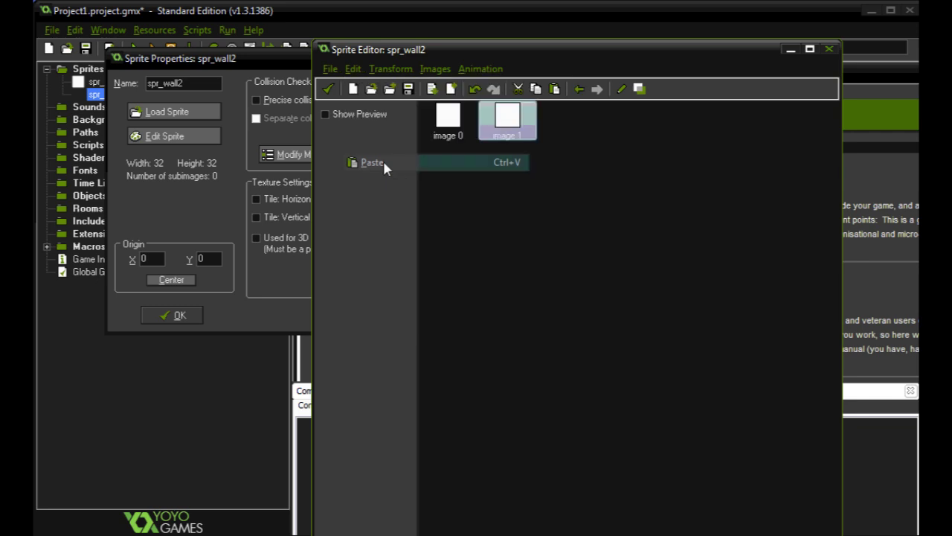
# Step: Draw two black diagonal lines from corner to corner on spr_wall2's second frame, forming an X, and accept the drawing
pyautogui.doubleClick(509, 123)
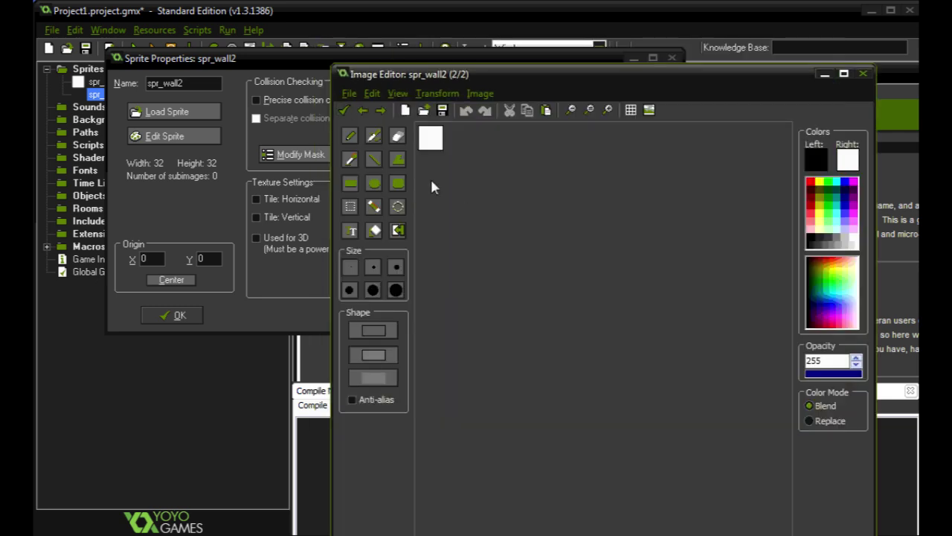
pyautogui.scroll(2, 457, 196)
pyautogui.scroll(1, 462, 201)
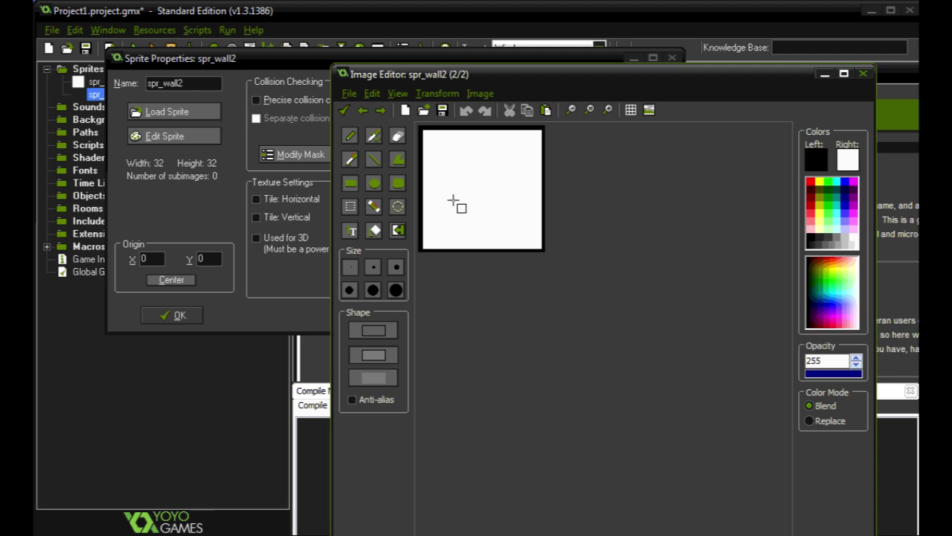
pyautogui.click(375, 163)
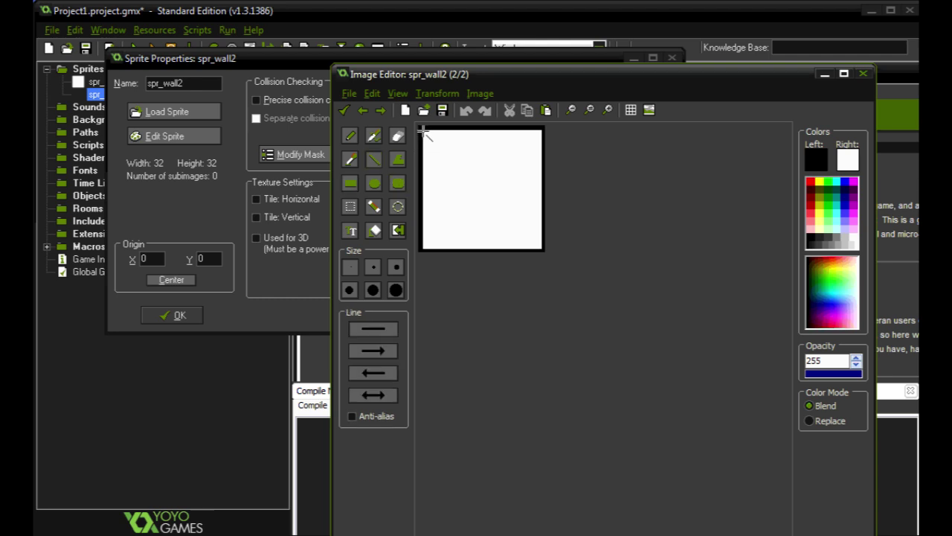
pyautogui.moveTo(424, 132); pyautogui.dragTo(540, 247)
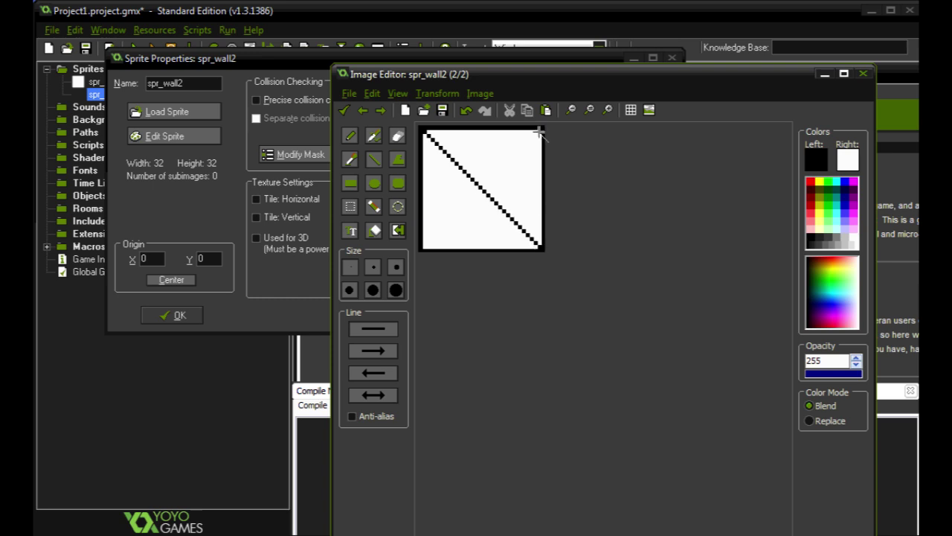
pyautogui.moveTo(539, 133); pyautogui.dragTo(425, 246)
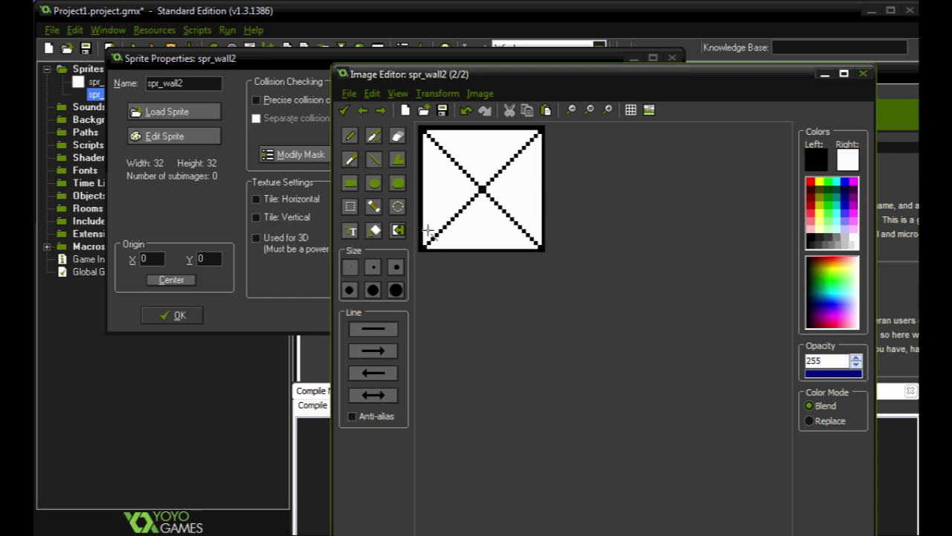
pyautogui.click(343, 110)
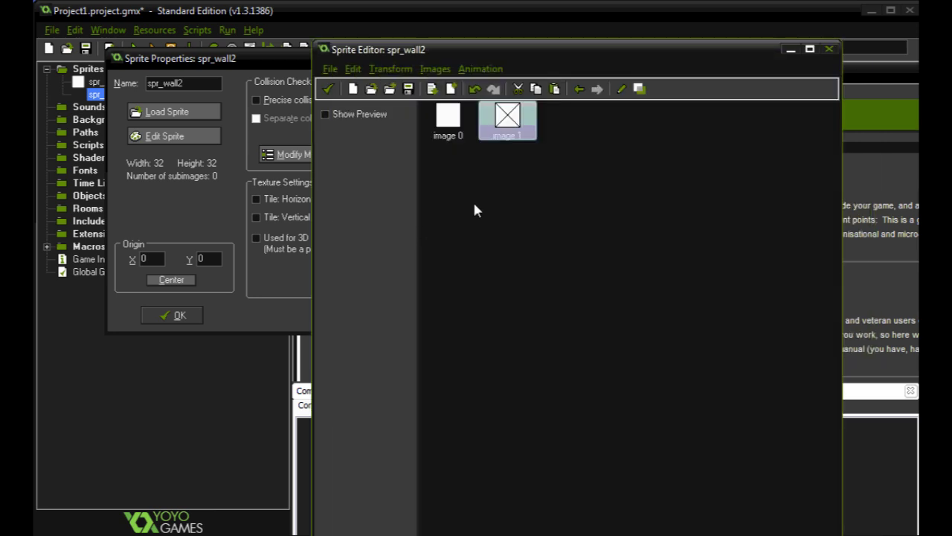
# Step: Preview spr_wall2's animation at a speed of 5 and accept the edited two-frame sprite
pyautogui.click(326, 116)
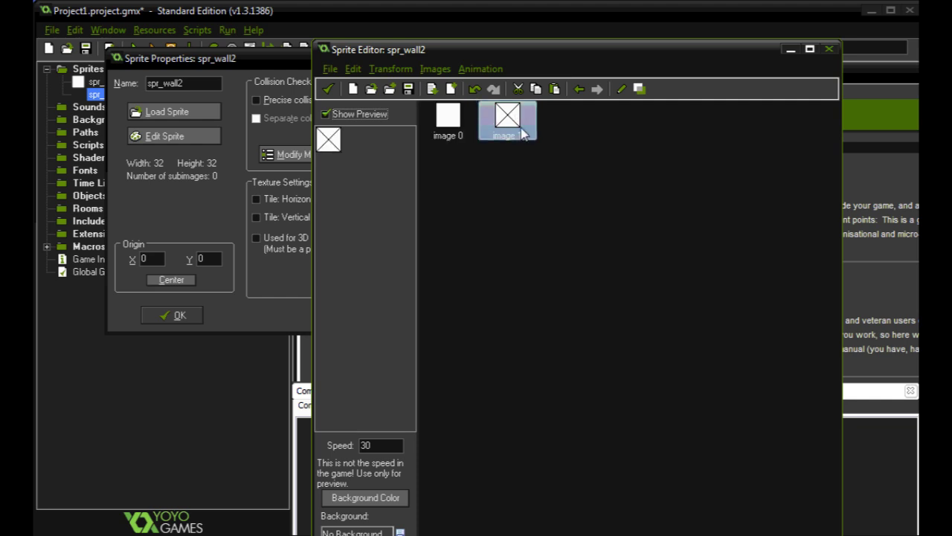
pyautogui.doubleClick(364, 445)
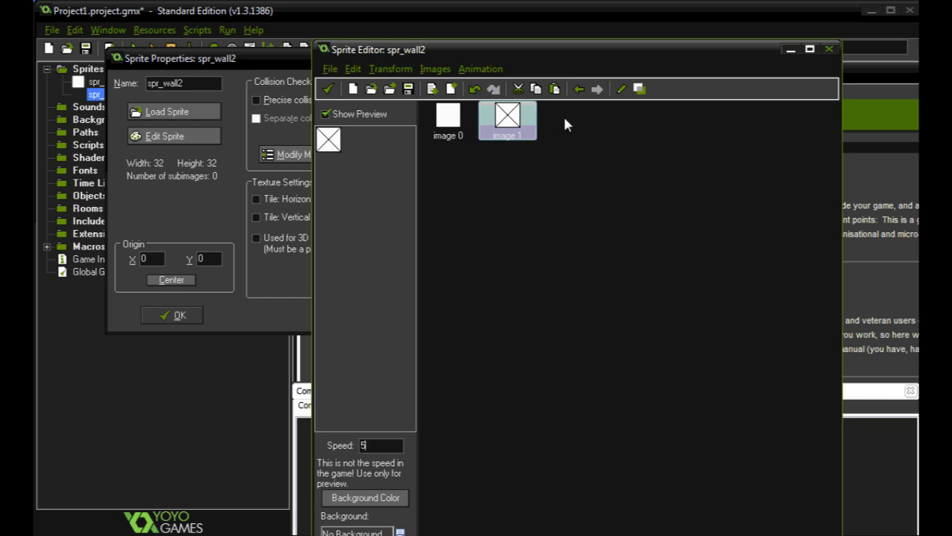
pyautogui.click(332, 89)
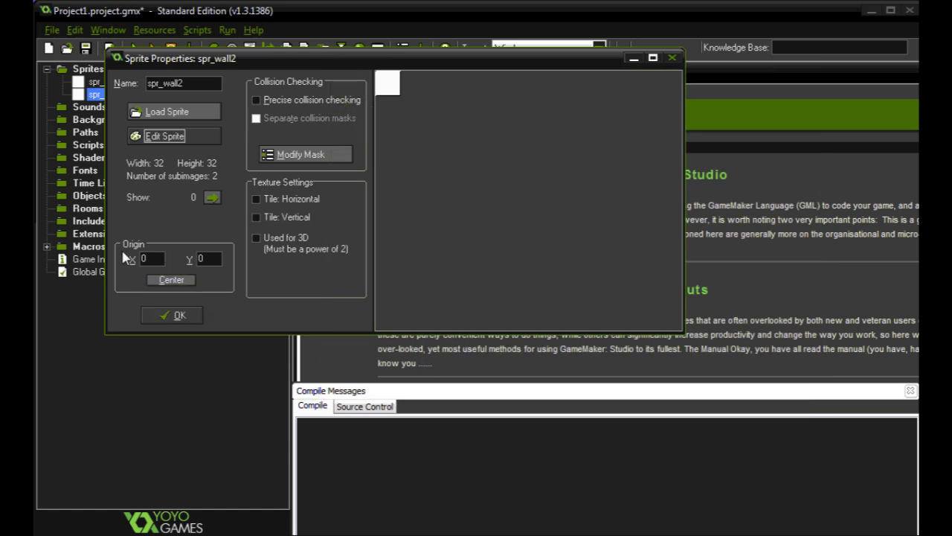
# Step: Center the origins of spr_wall2 and spr_wall at X 16, Y 16, confirming each sprite's properties
pyautogui.click(171, 280)
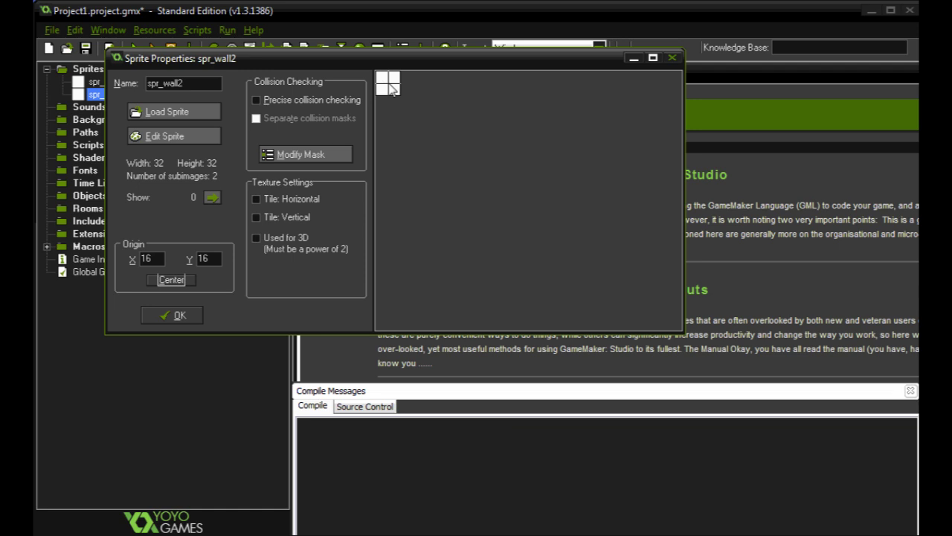
pyautogui.click(173, 315)
pyautogui.click(107, 83)
pyautogui.doubleClick(109, 87)
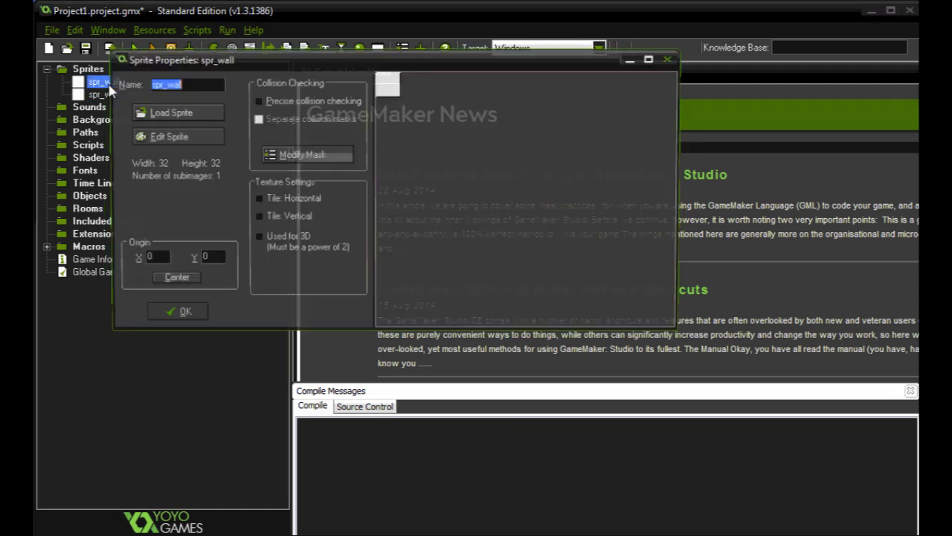
pyautogui.click(173, 279)
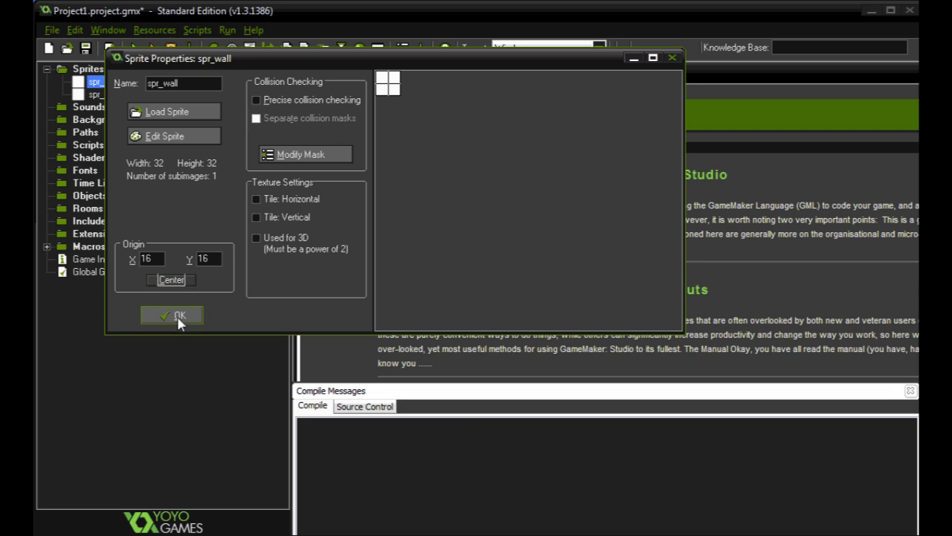
pyautogui.click(176, 315)
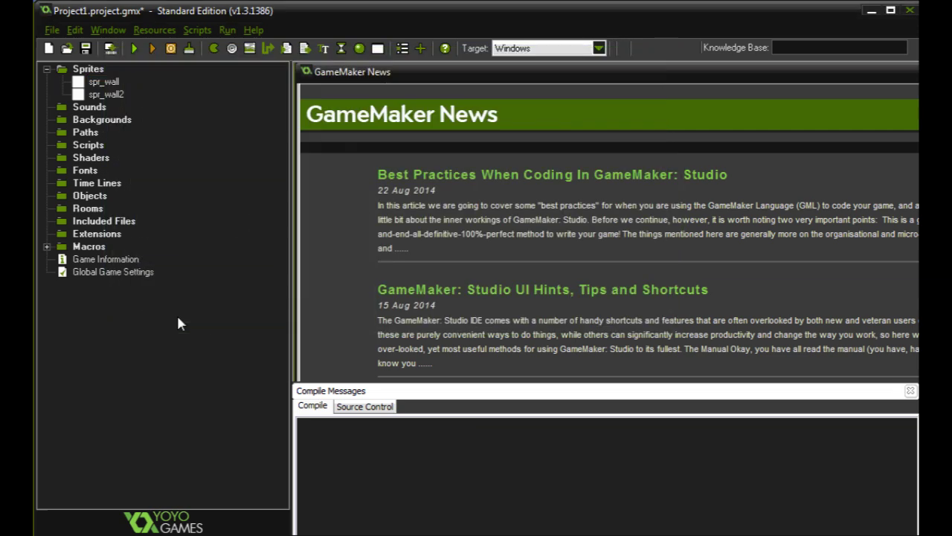
# Step: Create a new object named obj_wall and assign it the spr_wall sprite
pyautogui.click(89, 199)
pyautogui.rightClick(89, 200)
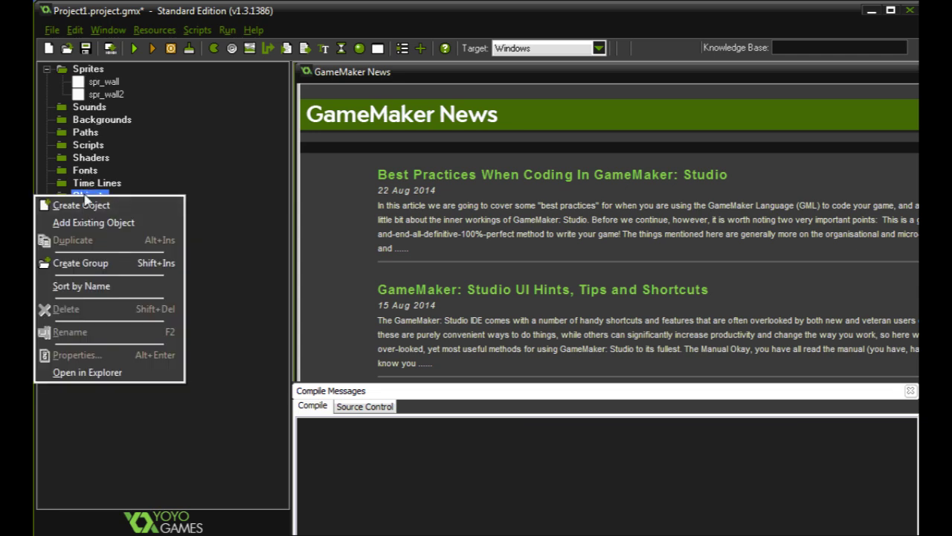
pyautogui.click(84, 211)
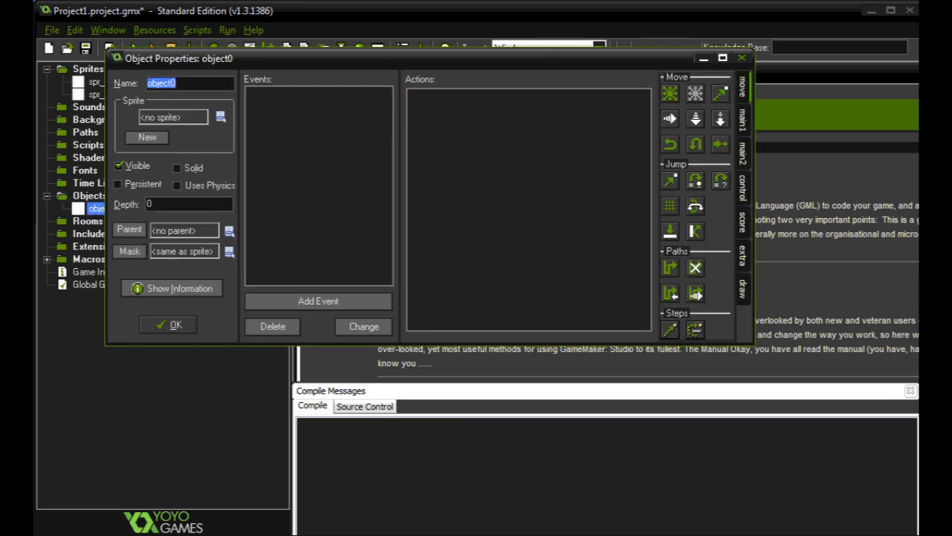
pyautogui.write('obj_wall')
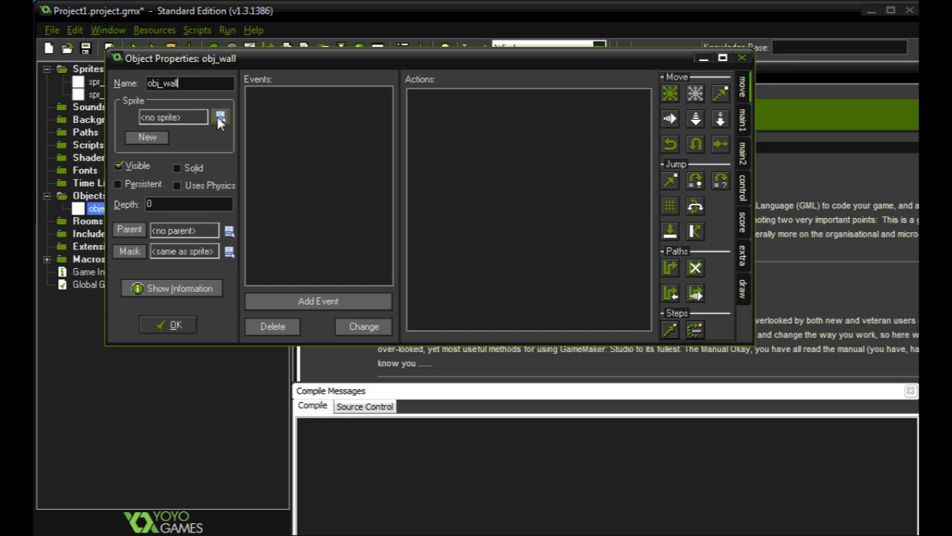
pyautogui.click(220, 118)
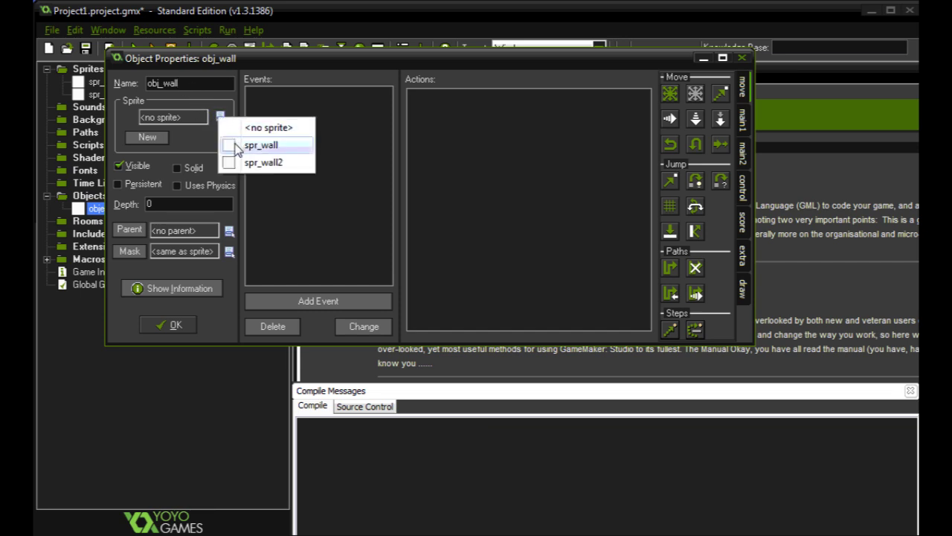
pyautogui.click(237, 146)
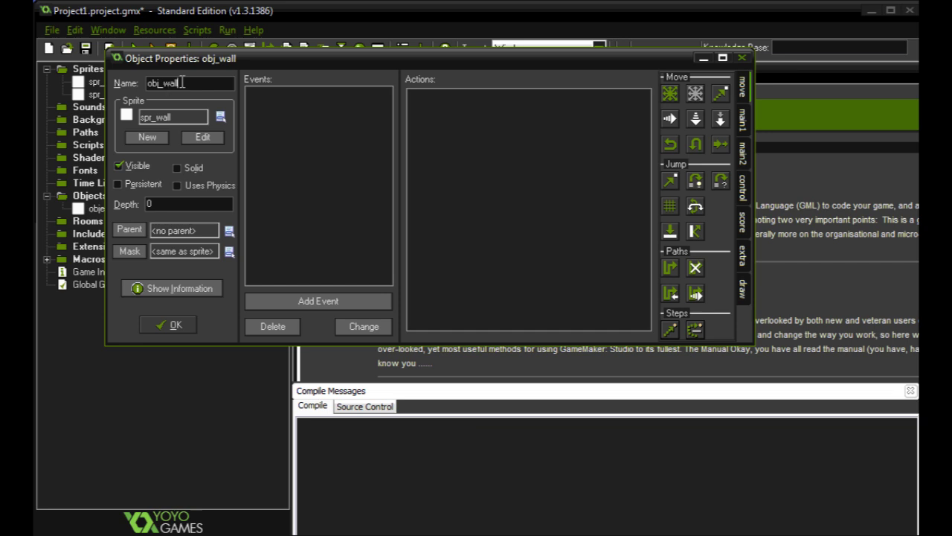